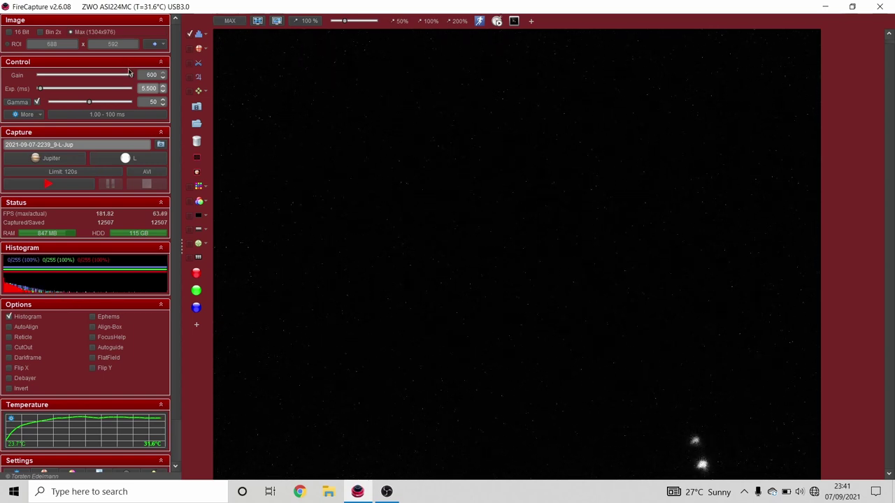
Set the camera gain to 300 and crop the capture region to 1296x644 around Jupiter and its moons.
left_click_drag(129, 75, 98, 83)
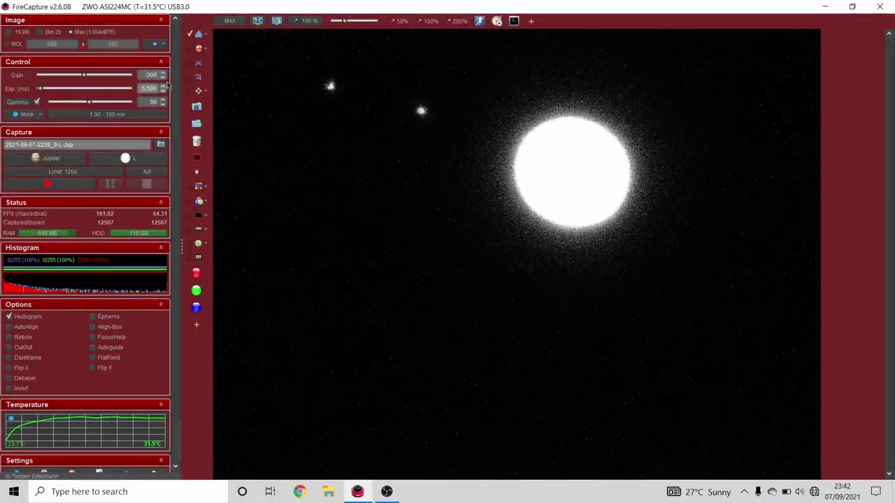
left_click(162, 90)
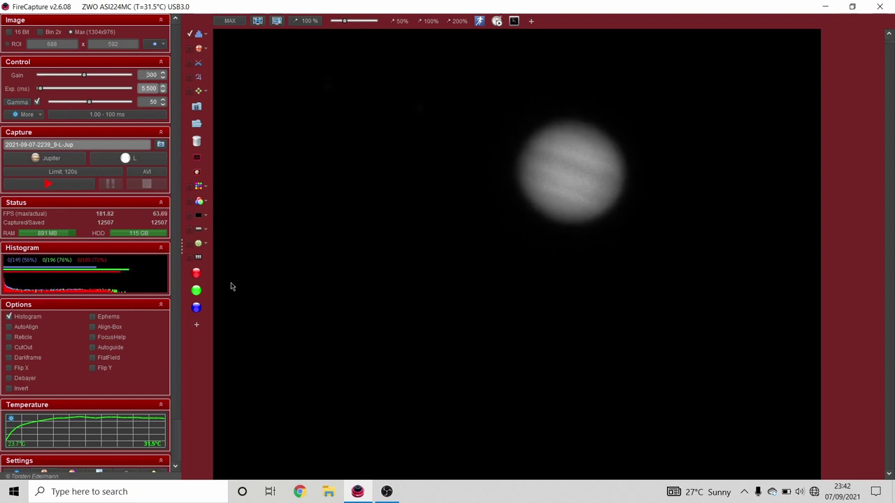
left_click_drag(217, 38, 843, 338)
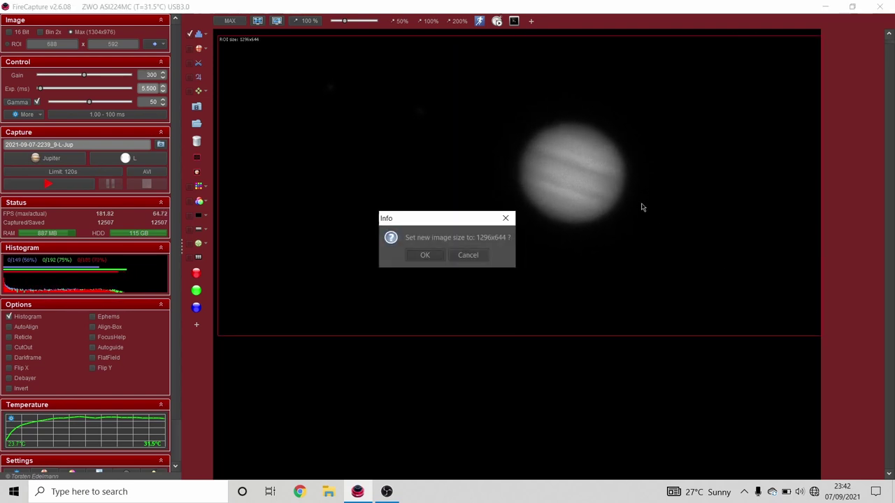
left_click(425, 255)
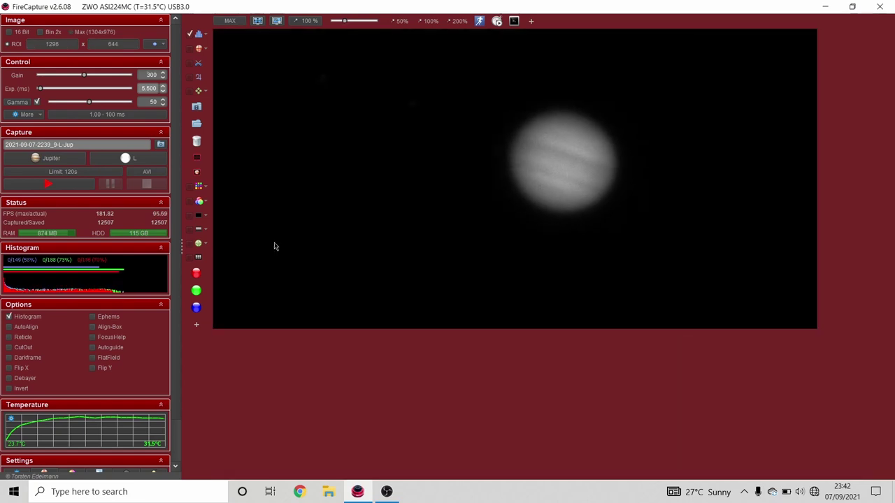
Record two 120-second AVI captures of Jupiter with the L filter, and close FireCapture.
left_click(49, 185)
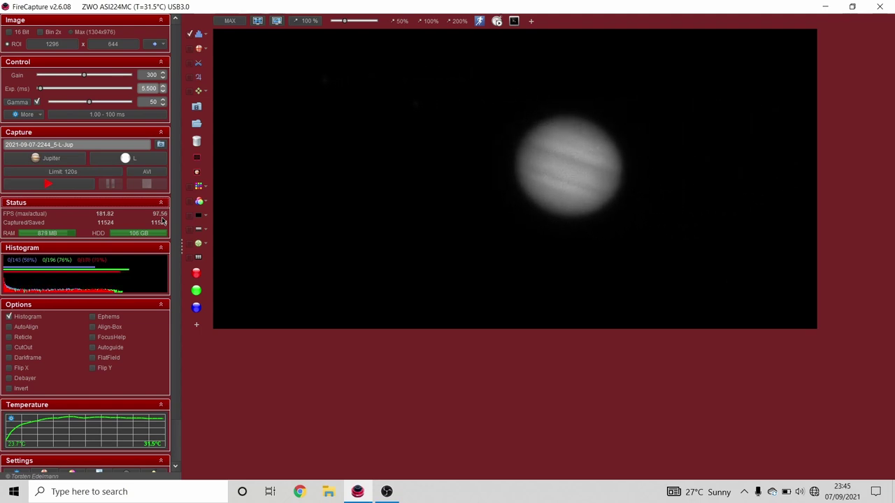
left_click(39, 186)
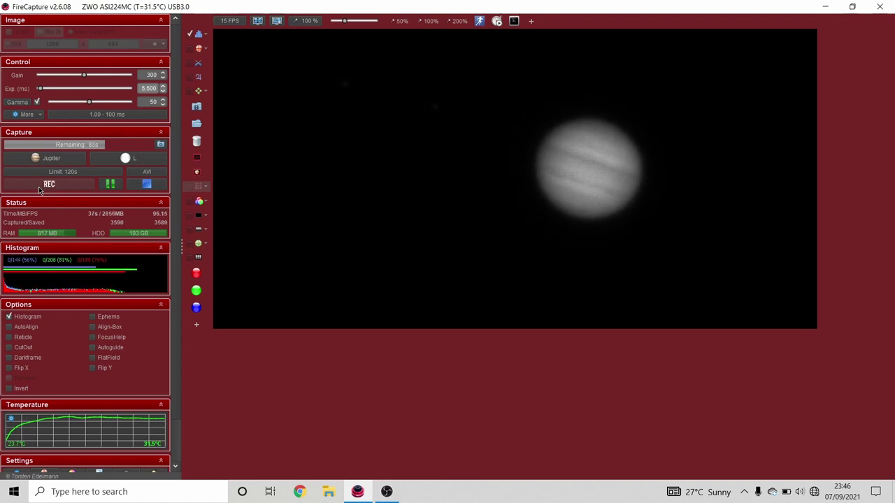
left_click(38, 186)
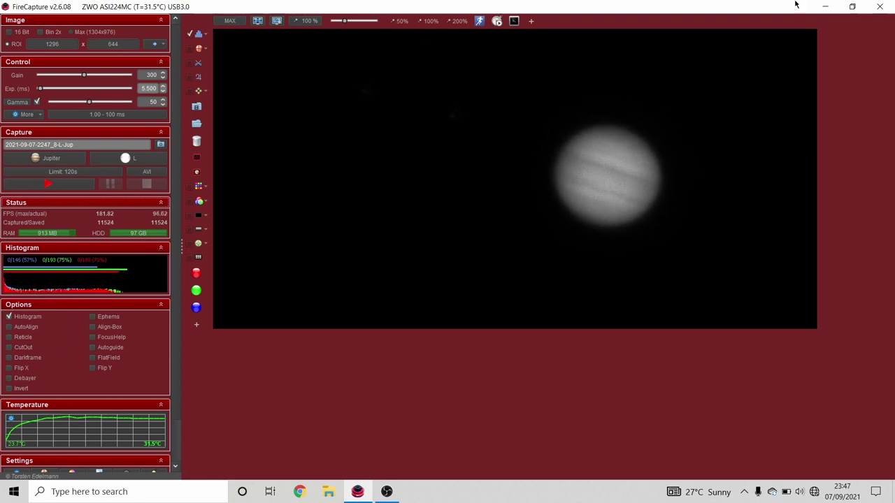
left_click(883, 7)
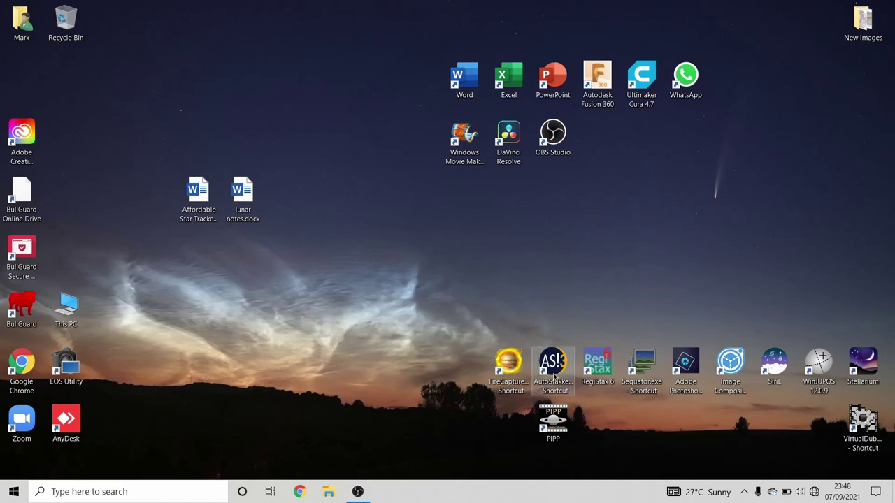
left_click(553, 376)
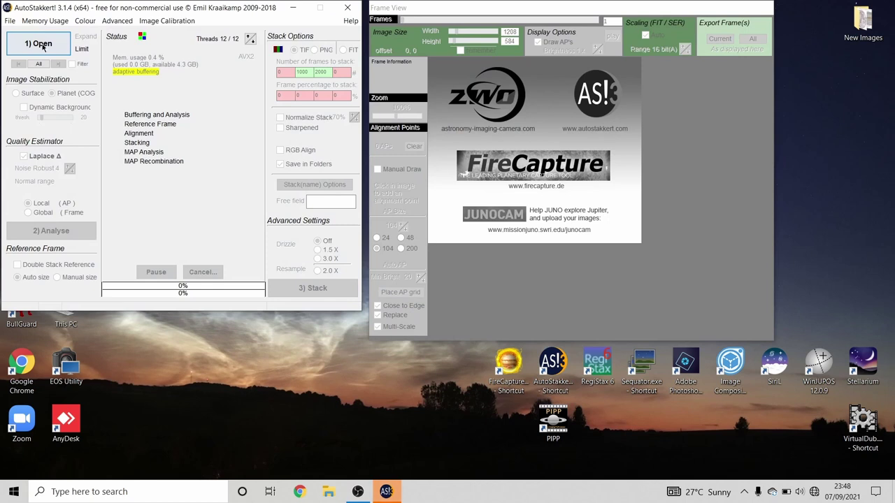
left_click(38, 42)
left_click(33, 117)
double_click(130, 175)
double_click(104, 100)
double_click(127, 252)
left_click(257, 106)
left_click(333, 107, "ctrl")
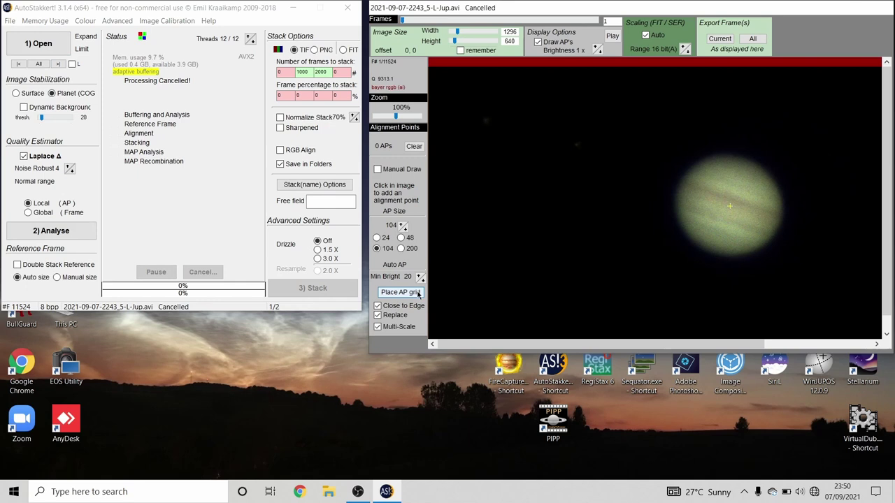
Place the alignment point grid on Jupiter and stack the loaded videos.
left_click(400, 291)
left_click(318, 289)
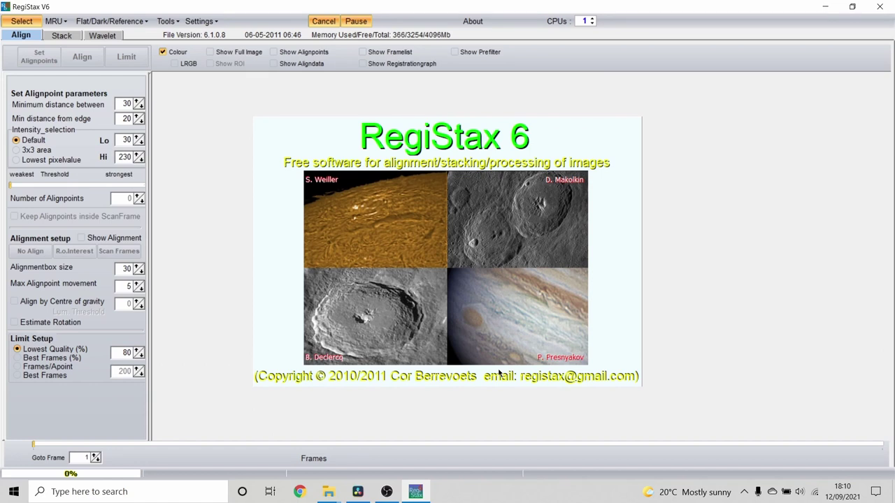
left_click(21, 21)
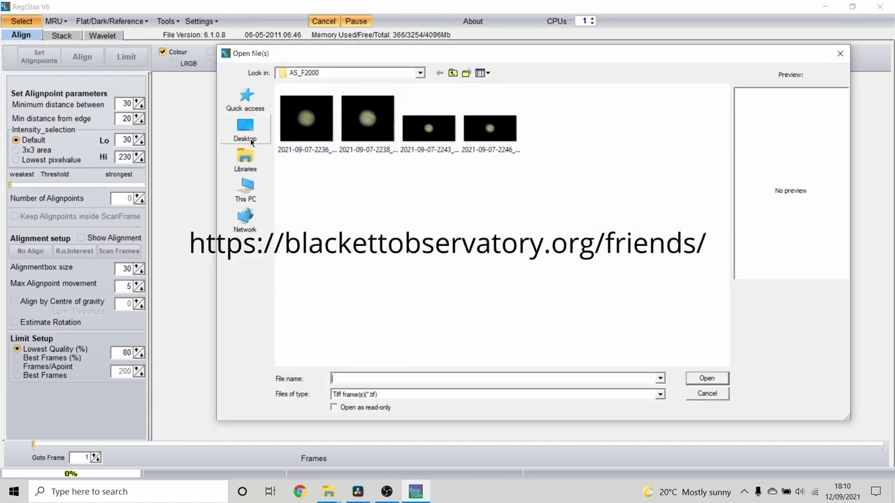
left_click(246, 134)
double_click(435, 161)
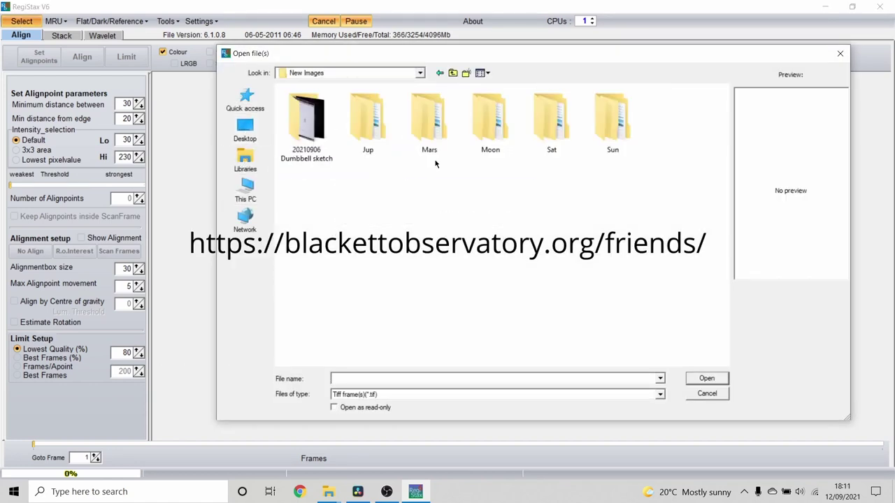
double_click(370, 115)
double_click(294, 268)
double_click(369, 129)
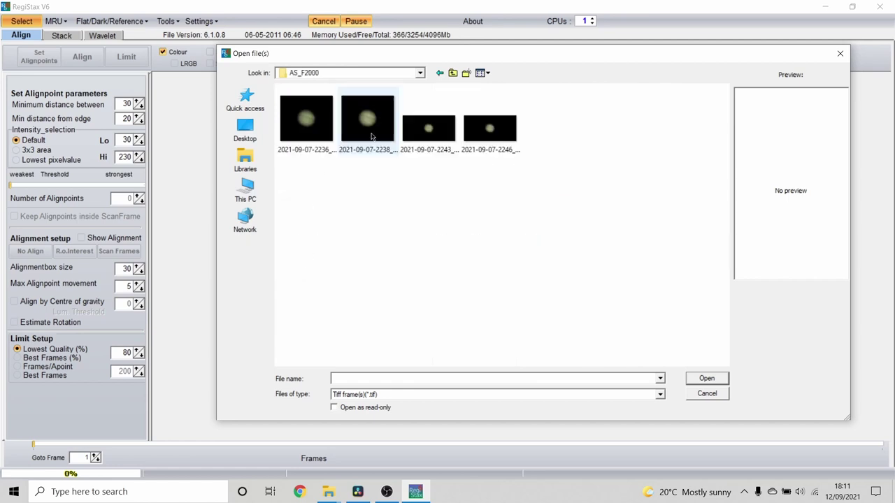
double_click(307, 119)
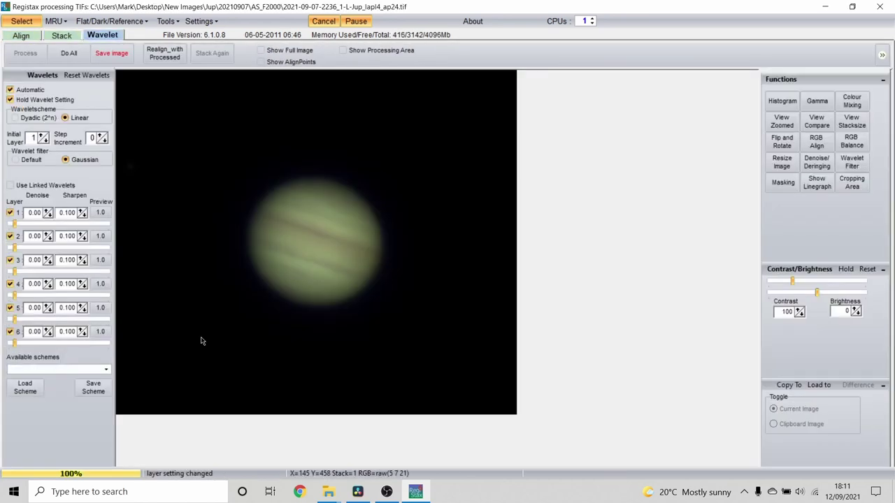
Apply the saved Jupiter linked wavelet scheme to the stack and auto-balance its RGB colours.
left_click(105, 370)
left_click(105, 397)
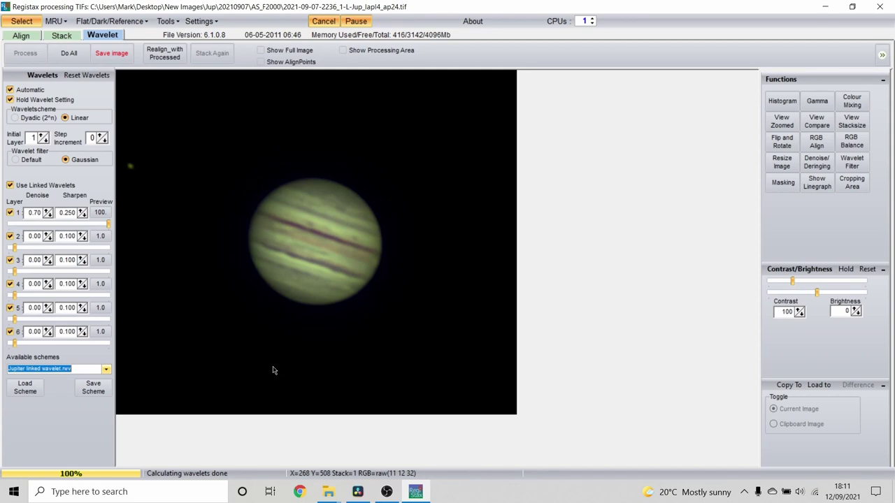
left_click(852, 141)
left_click(622, 221)
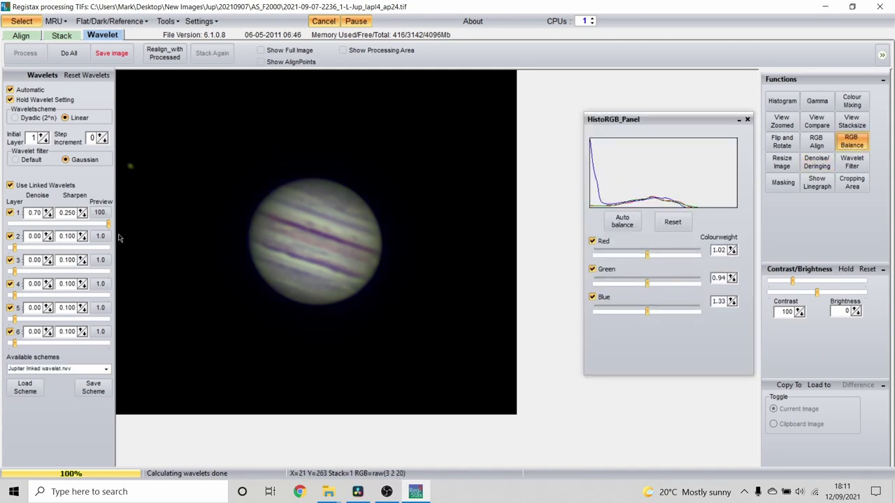
Adjust wavelet layer 1 to denoise 0.5, sharpen 0.27 and a strength of 81.
double_click(35, 213)
type("0.3")
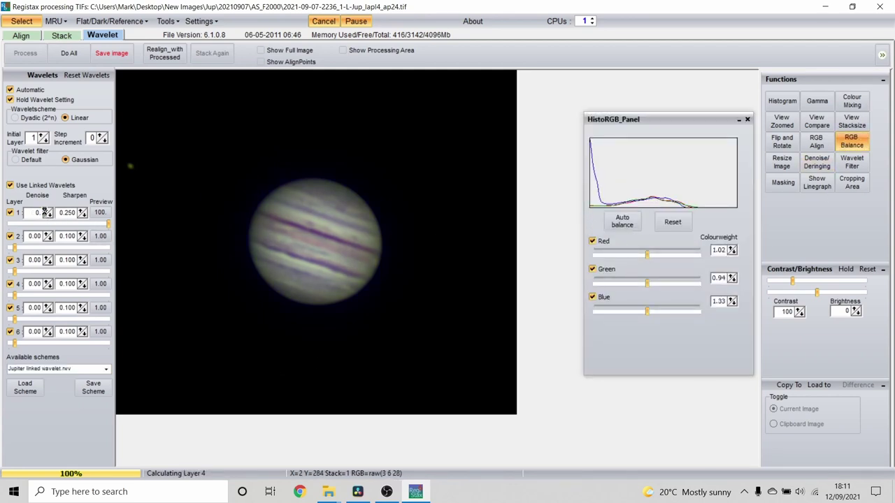
left_click(93, 224)
left_click(93, 224)
left_click(104, 220)
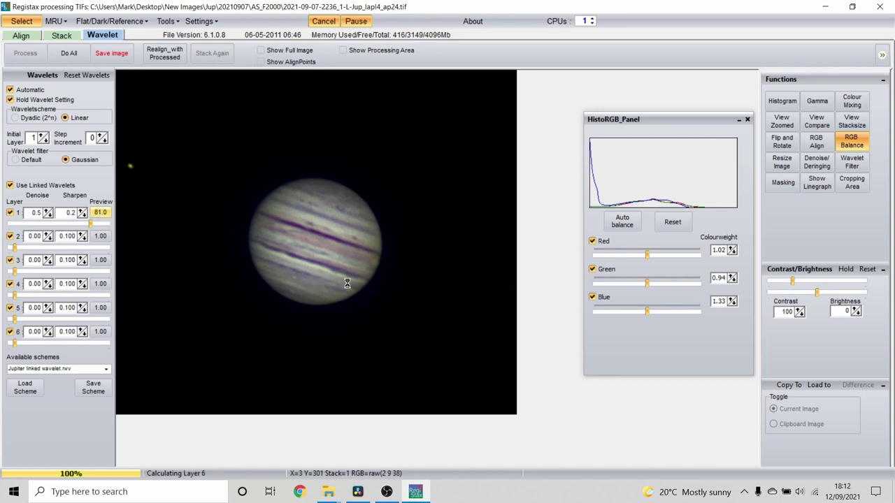
Save the sharpened image as a 16-bit TIFF in a new folder named "linked wavelets" inside AS_F2000.
left_click(111, 53)
left_click(466, 72)
type("linked wavelets")
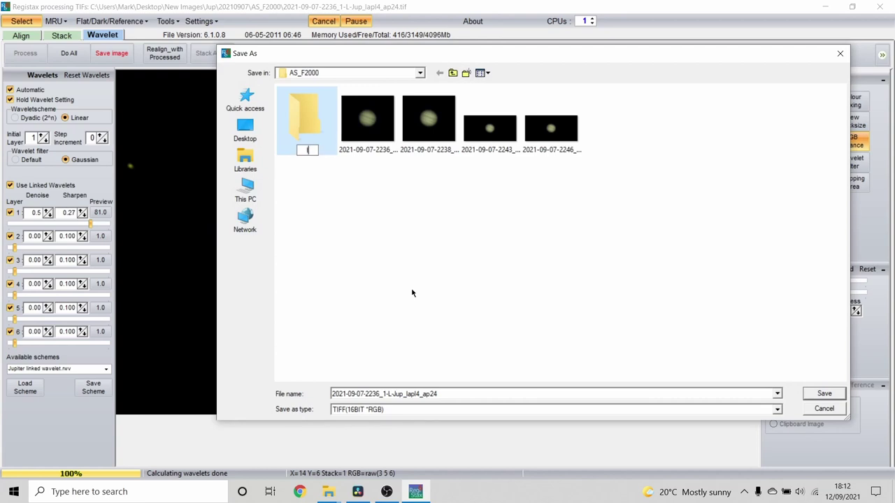
key("Return")
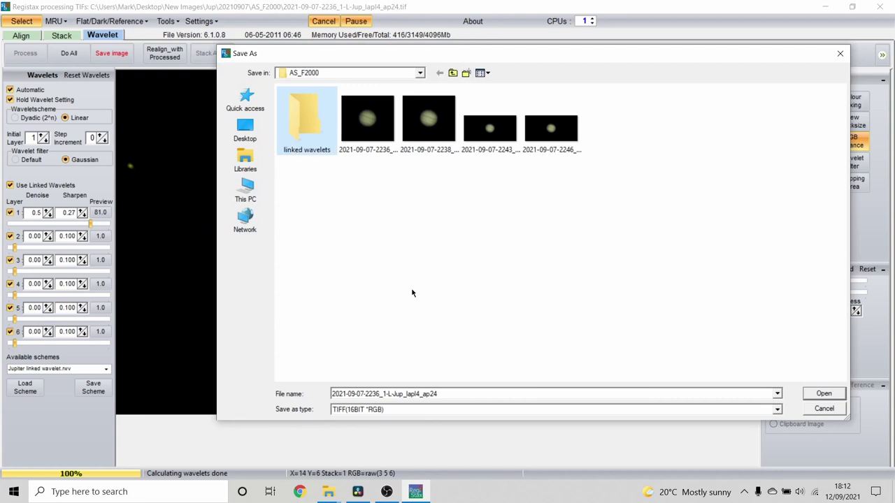
key("Return")
left_click(824, 395)
left_click(22, 21)
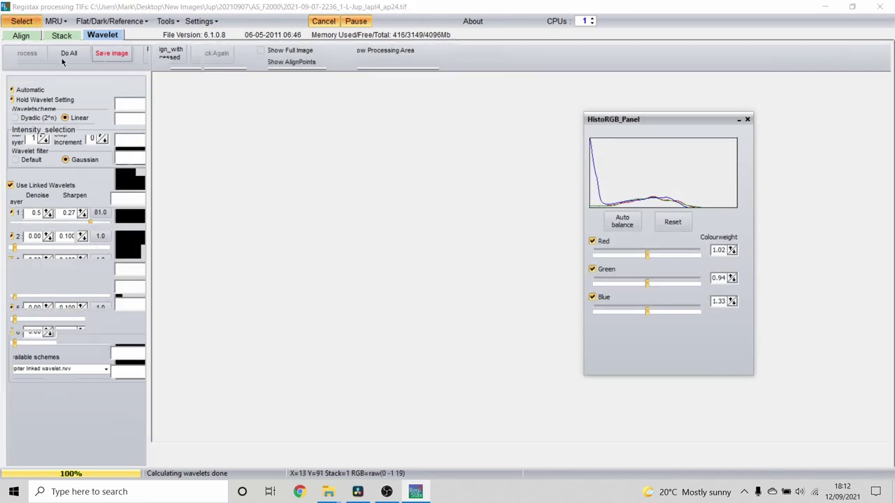
key("Return")
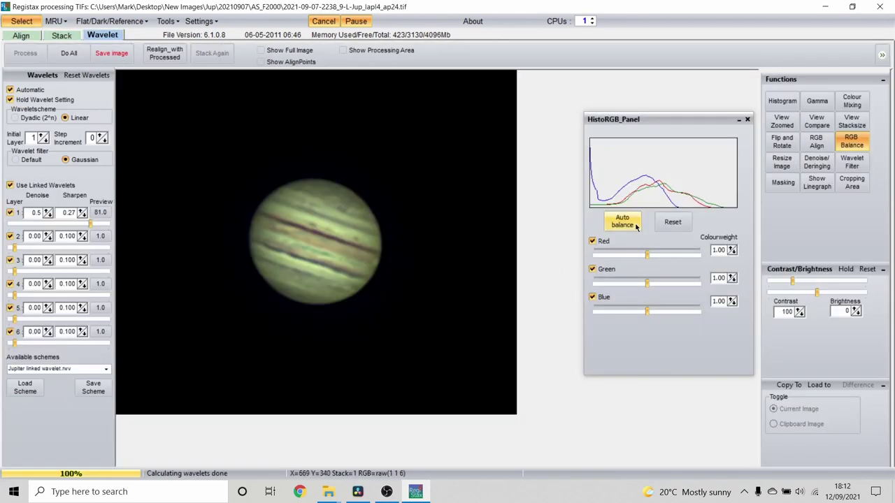
left_click(636, 226)
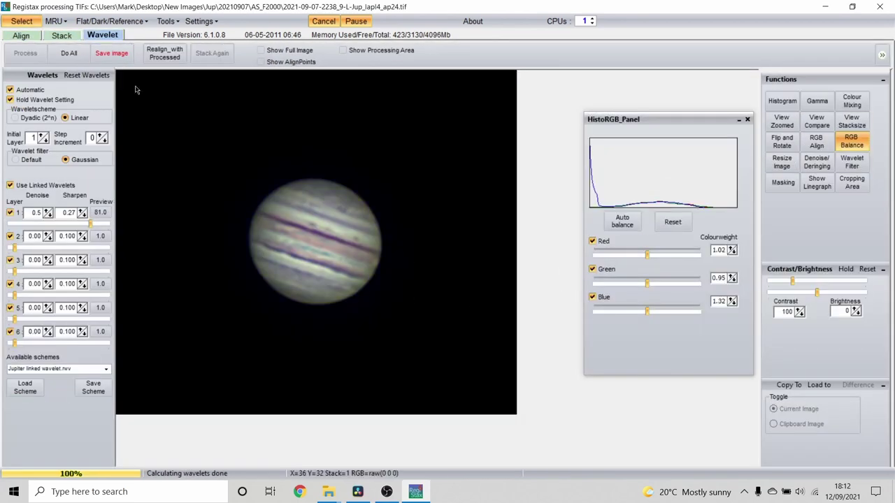
left_click(112, 53)
double_click(303, 129)
key("Return")
left_click(21, 21)
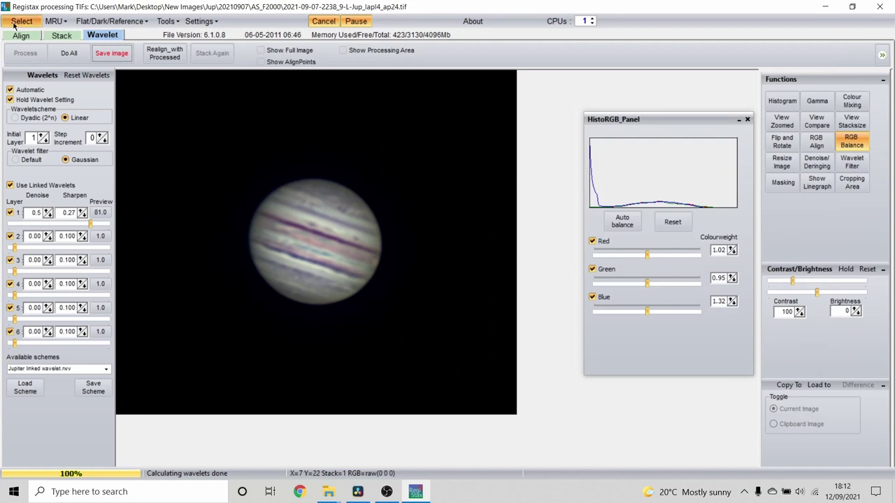
key("Return")
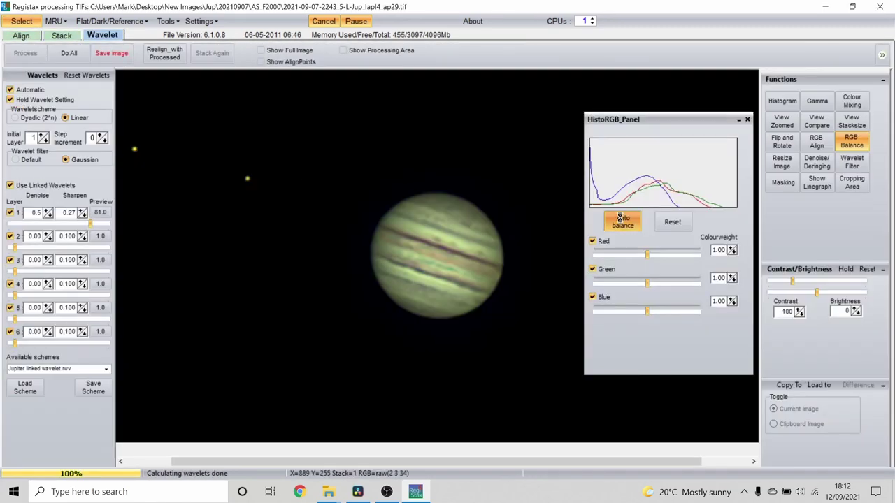
left_click(111, 54)
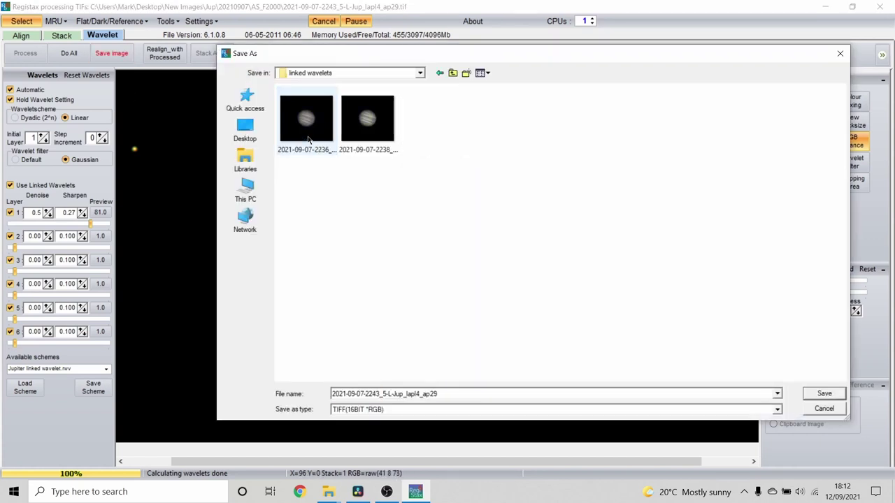
key("Return")
left_click(21, 21)
key("Return")
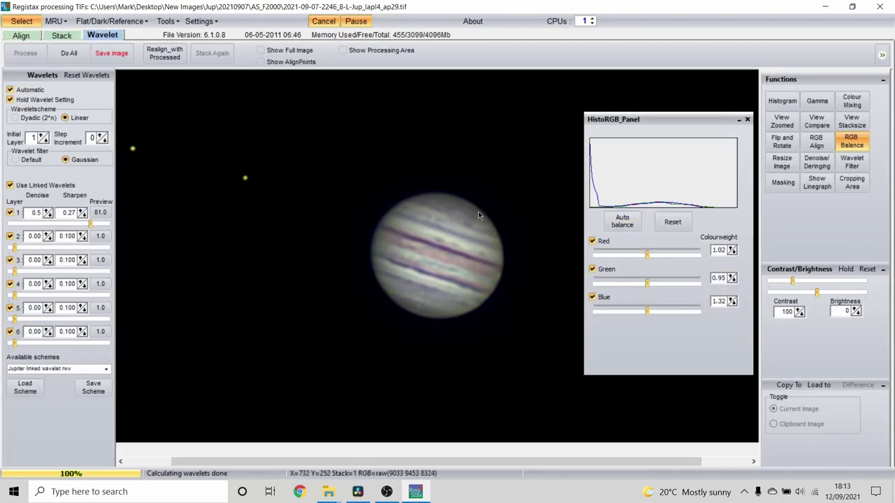
left_click(111, 53)
key("Return")
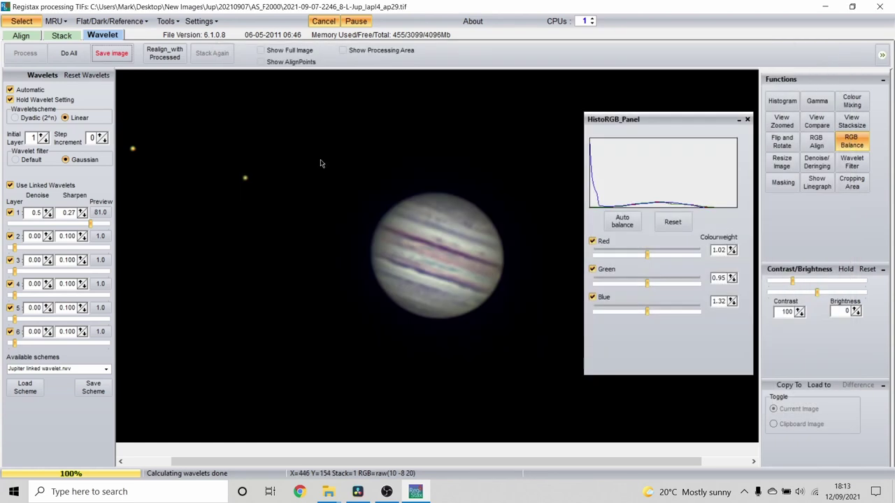
left_click(879, 5)
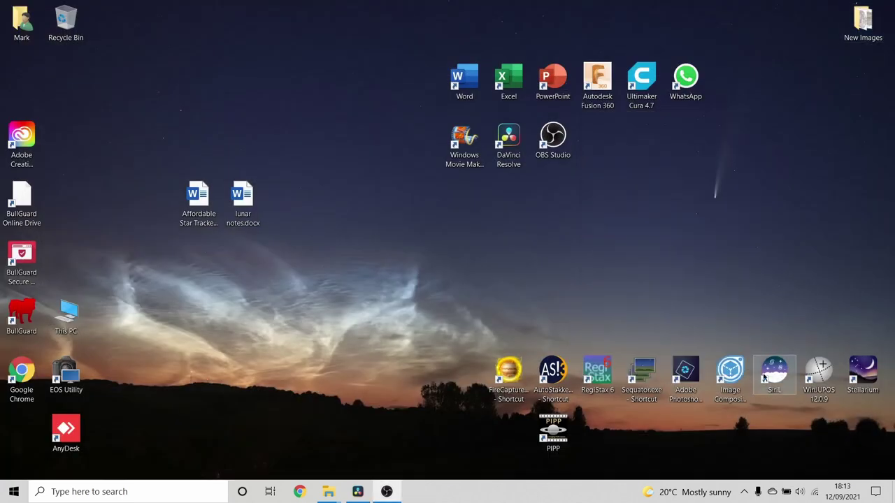
Switch to WinJUPOS and open the image measurement window for Jupiter.
double_click(817, 376)
left_click(20, 25)
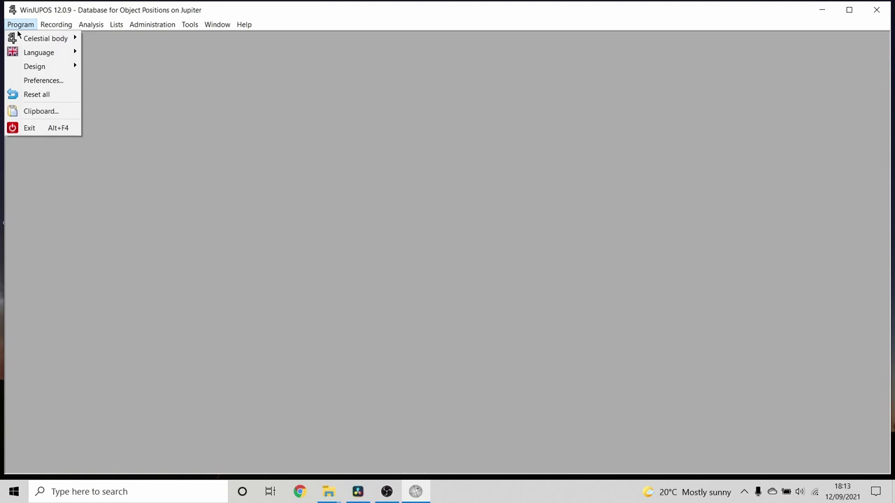
left_click(190, 24)
key("F7")
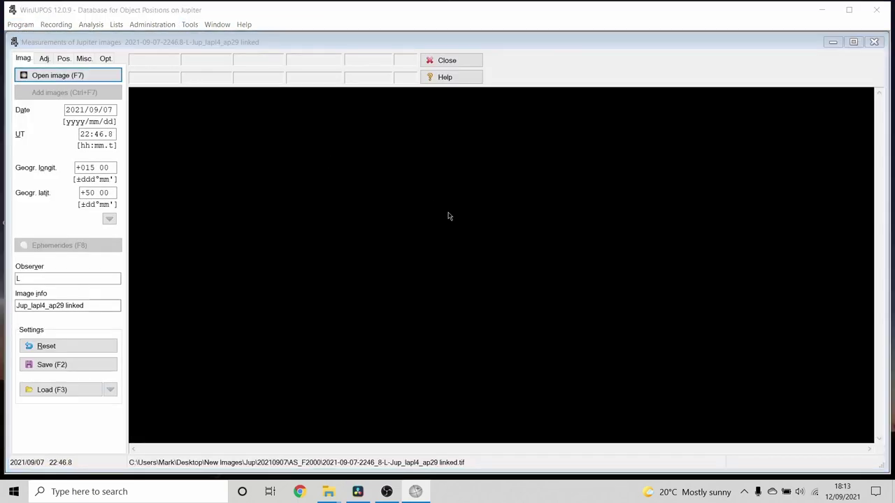
key("F7")
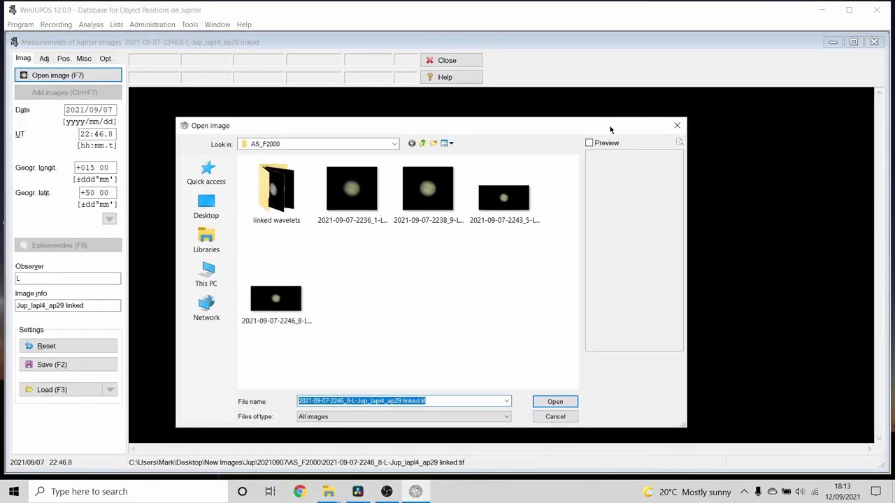
left_click(207, 207)
double_click(299, 296)
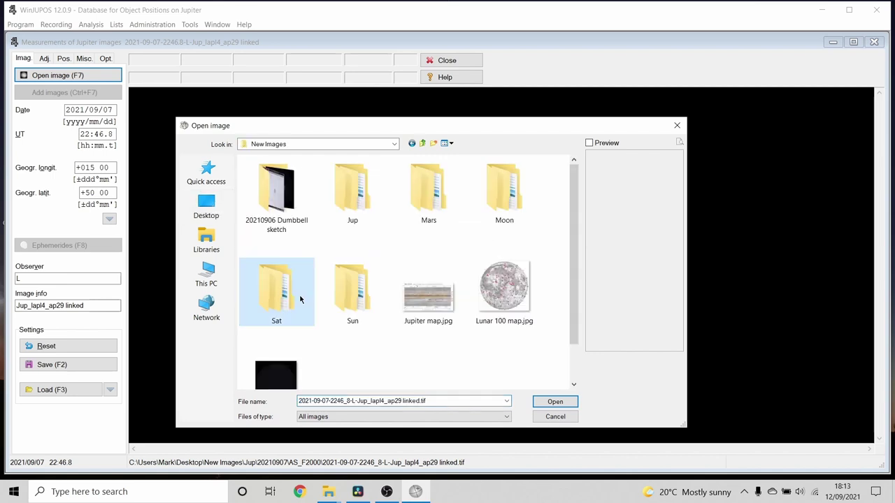
double_click(352, 191)
double_click(294, 341)
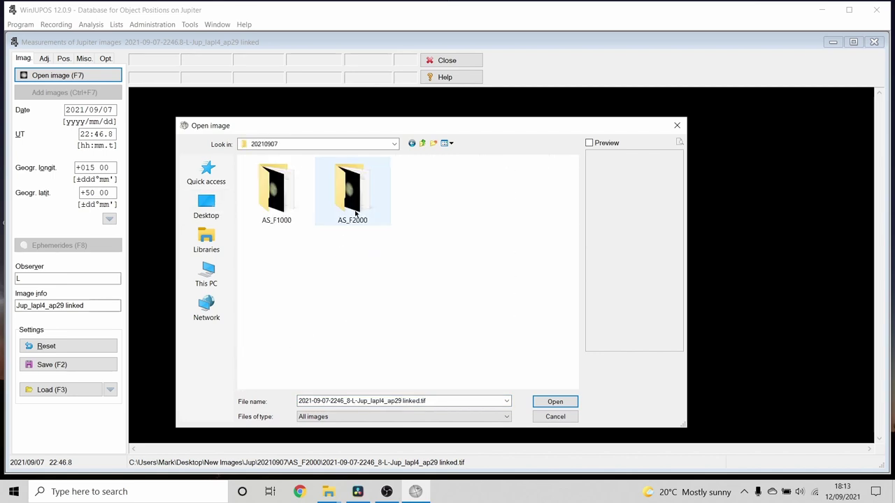
double_click(353, 190)
double_click(279, 204)
double_click(279, 205)
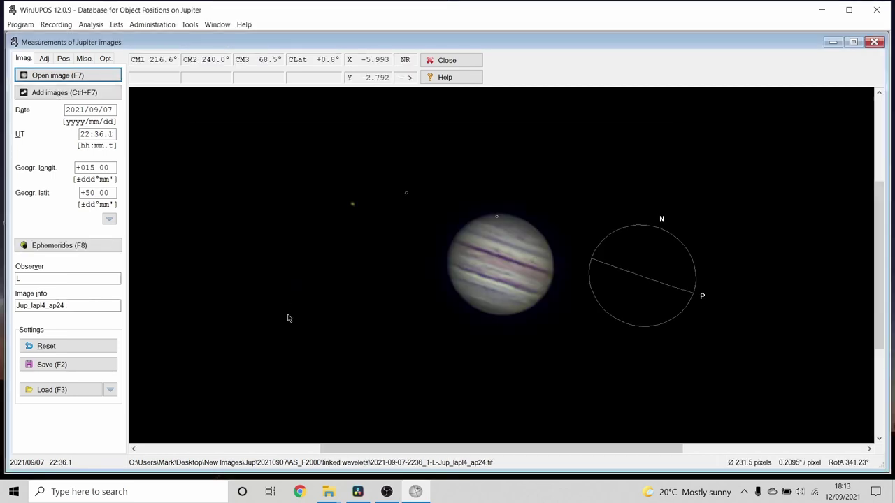
Fit the outline frame to Jupiter and save the image measurement settings in a new folder named WinJupos inside 20210907.
key("F2")
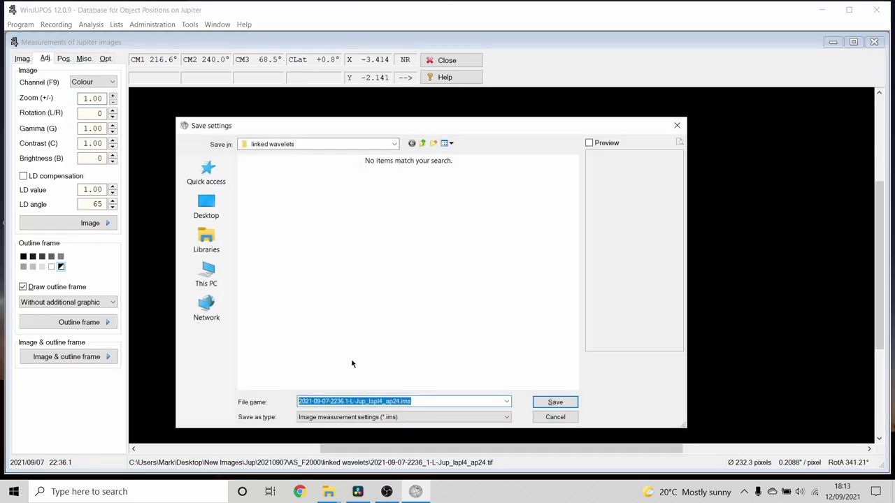
left_click(423, 143)
left_click(423, 143)
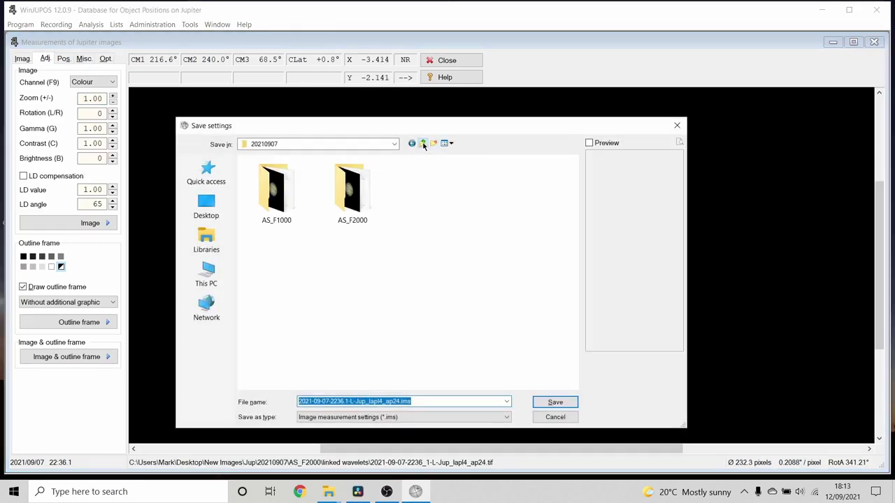
left_click(435, 144)
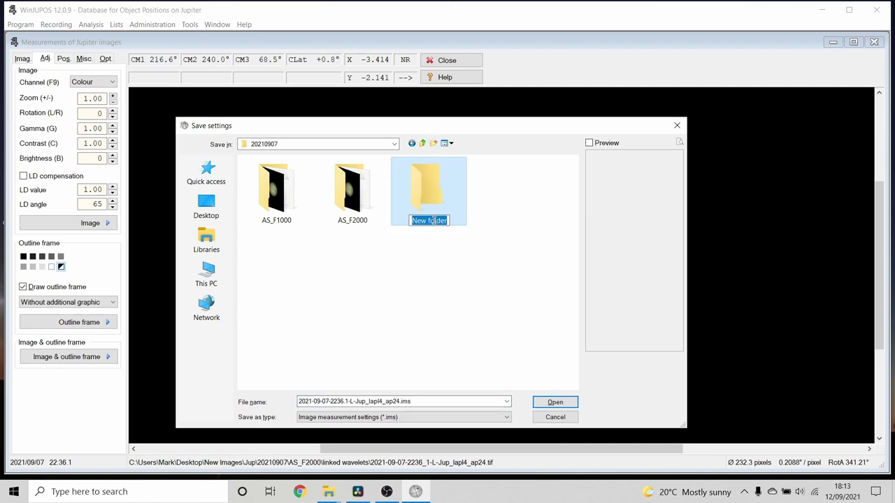
type("WinJupos")
key("Return")
double_click(434, 222)
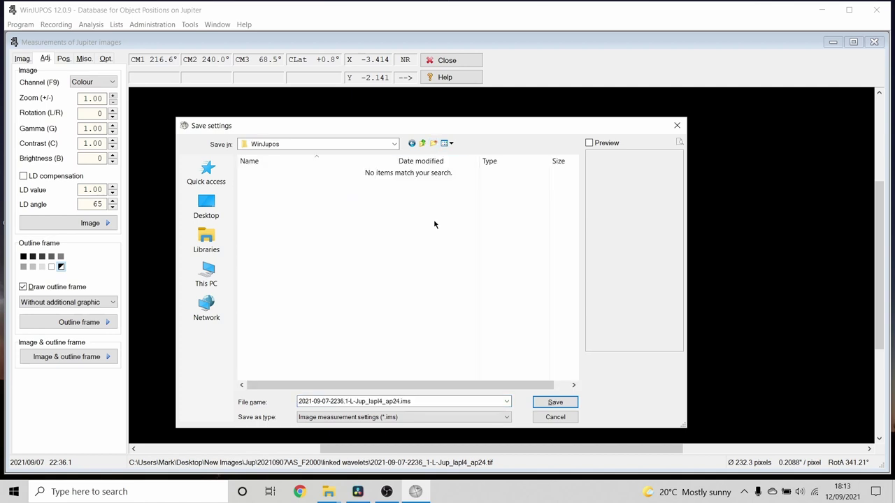
left_click(555, 402)
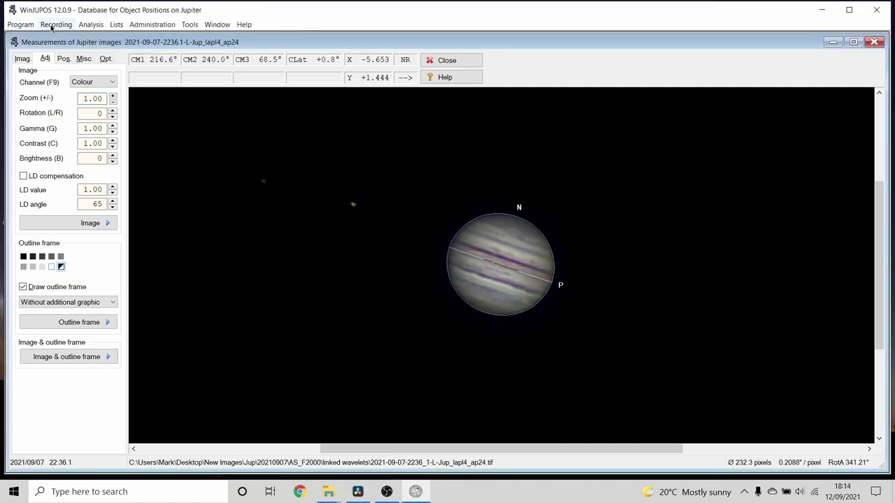
key("F2")
double_click(357, 189)
key("F2")
left_click(553, 402)
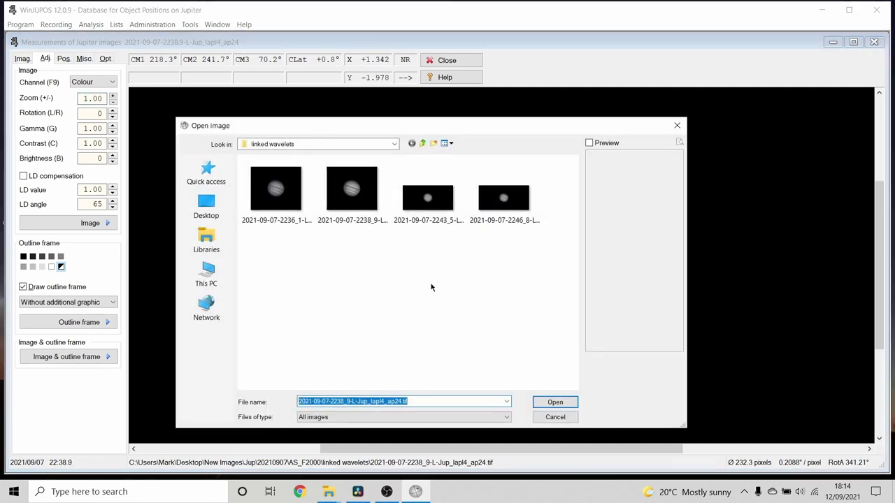
double_click(430, 203)
key("F11")
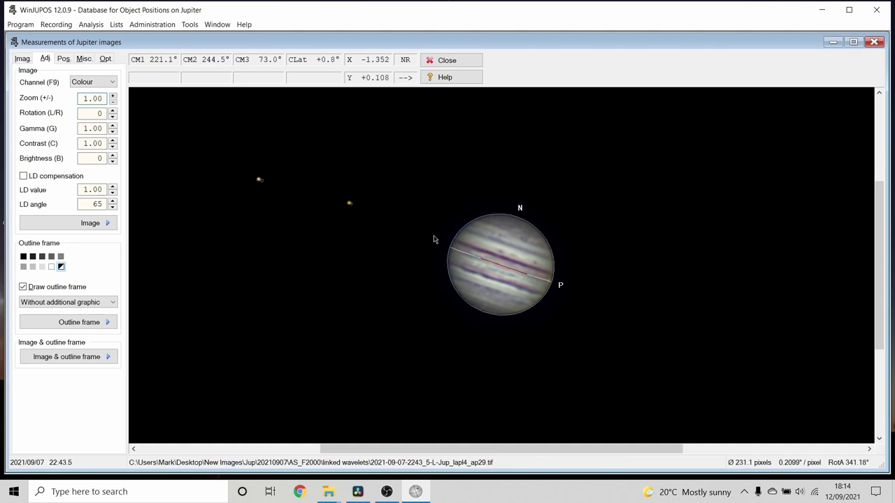
key("F2")
key("Return")
key("F3")
key("F2")
left_click(560, 404)
Start De-rotation of images and add all four Jupiter image measurement files from the WinJupos folder.
left_click(190, 24)
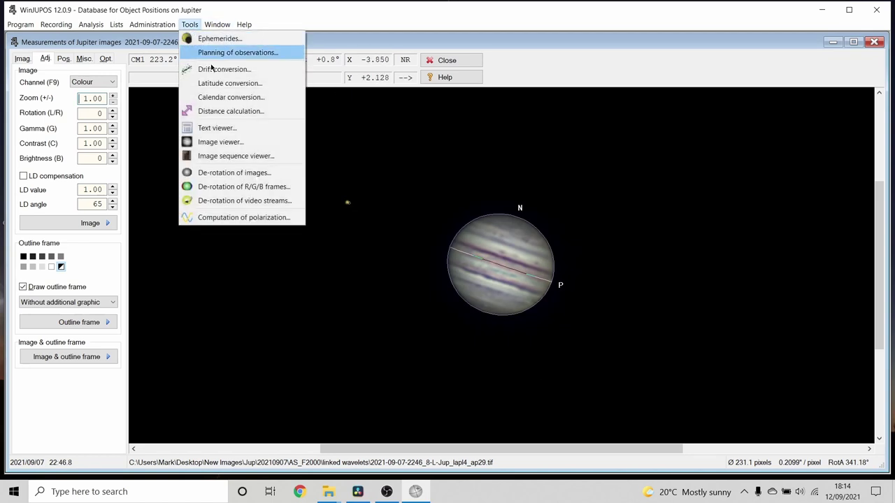
left_click(210, 173)
left_click(398, 67)
left_click(391, 83)
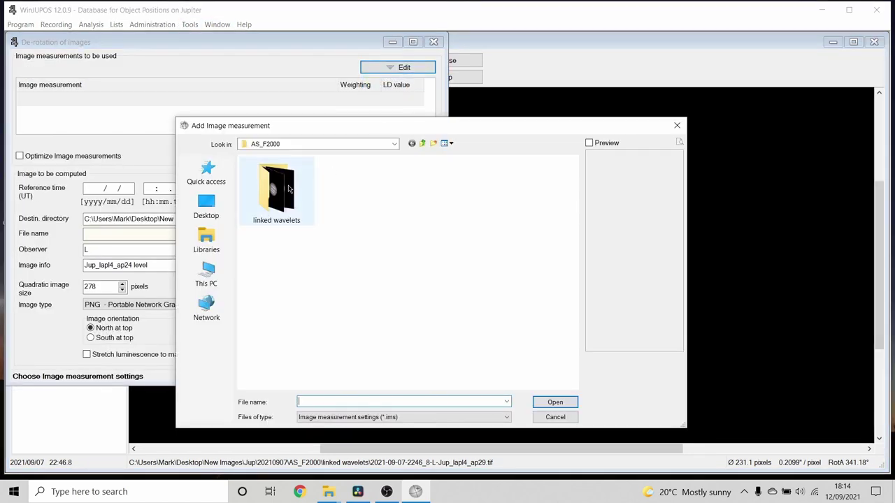
left_click(422, 142)
double_click(429, 190)
key("ctrl+a")
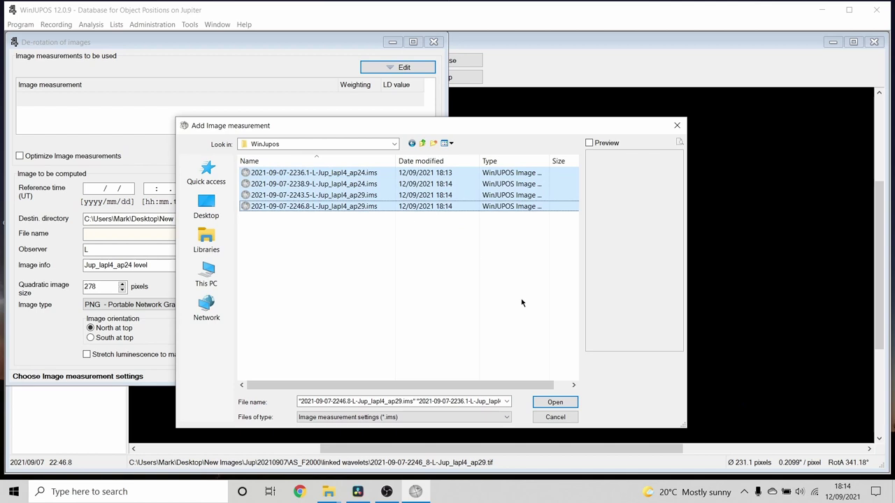
left_click(554, 402)
Set the destination directory to the WinJupos folder in 20210907 and compile the de-rotated image as a 48-bit PNG.
left_click_drag(326, 37, 538, 41)
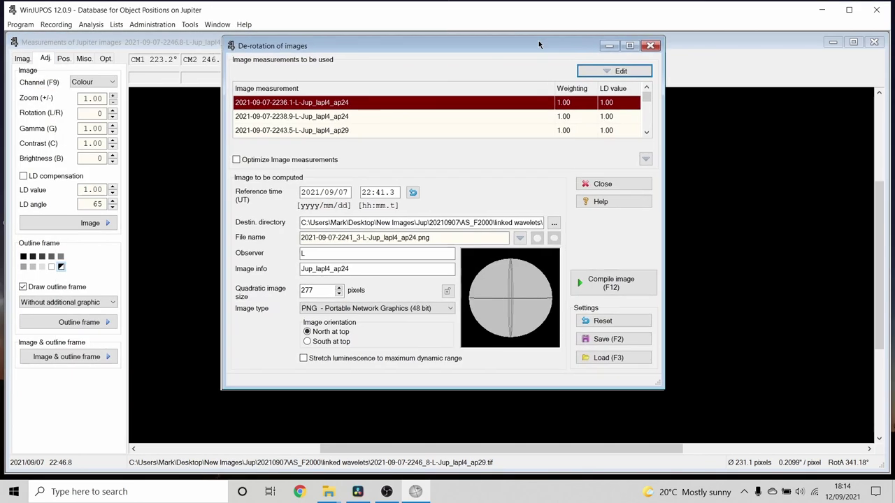
left_click(602, 283)
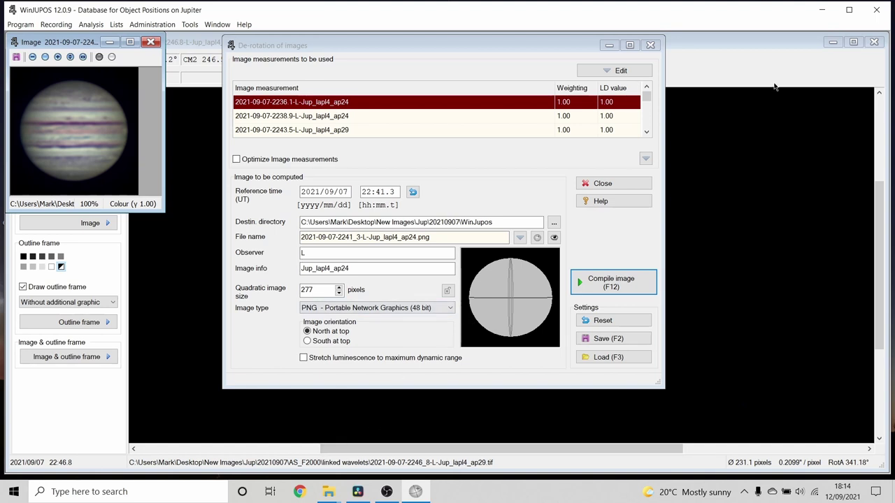
Minimise WinJUPOS and launch Adobe Photoshop Elements 2021 from the desktop.
left_click(608, 45)
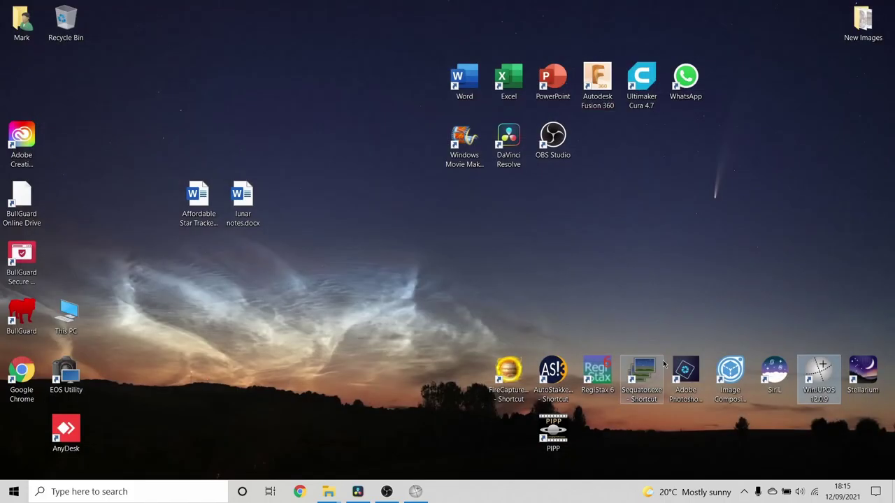
left_click(691, 378)
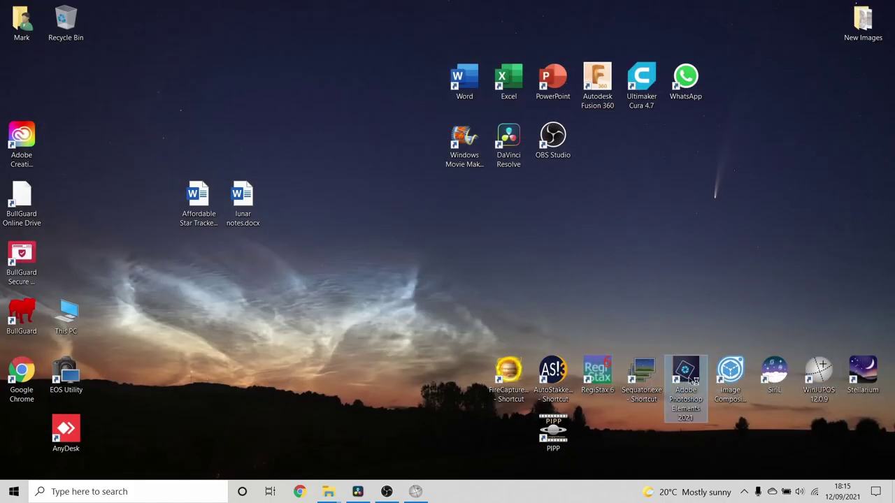